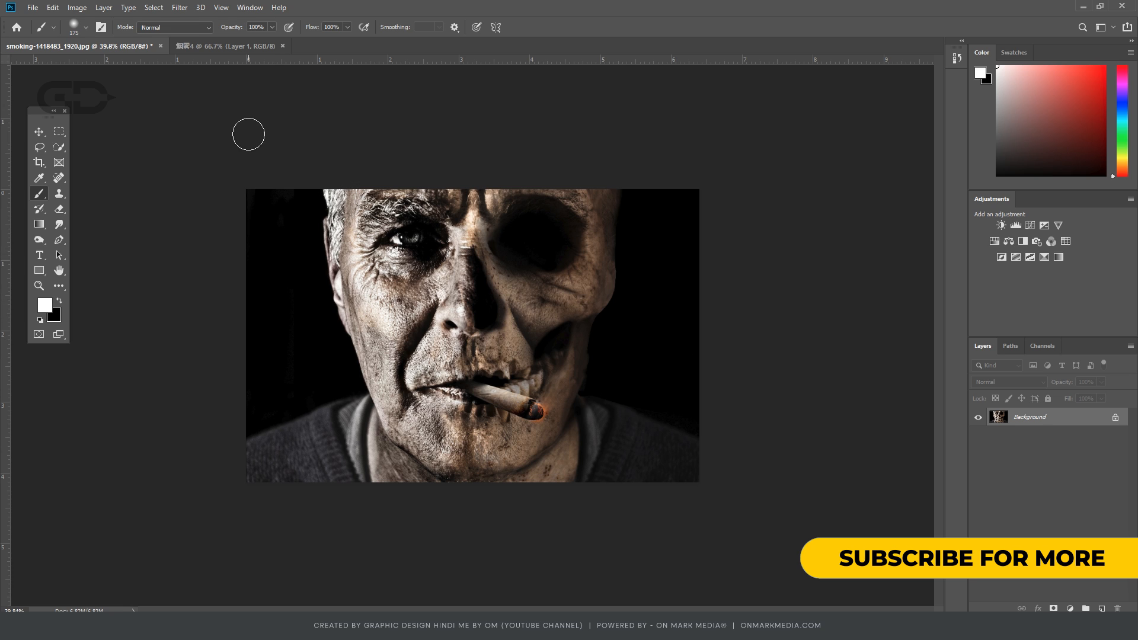
# - Switch to the smoke video document and show the Timeline for it
pyautogui.click(225, 47)
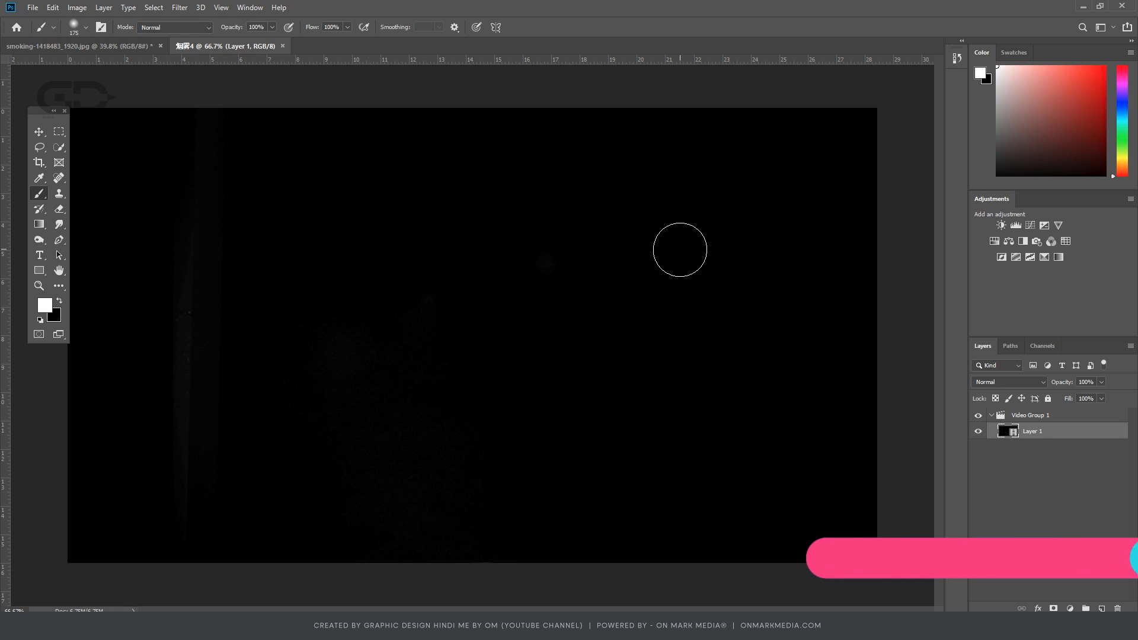
pyautogui.click(249, 8)
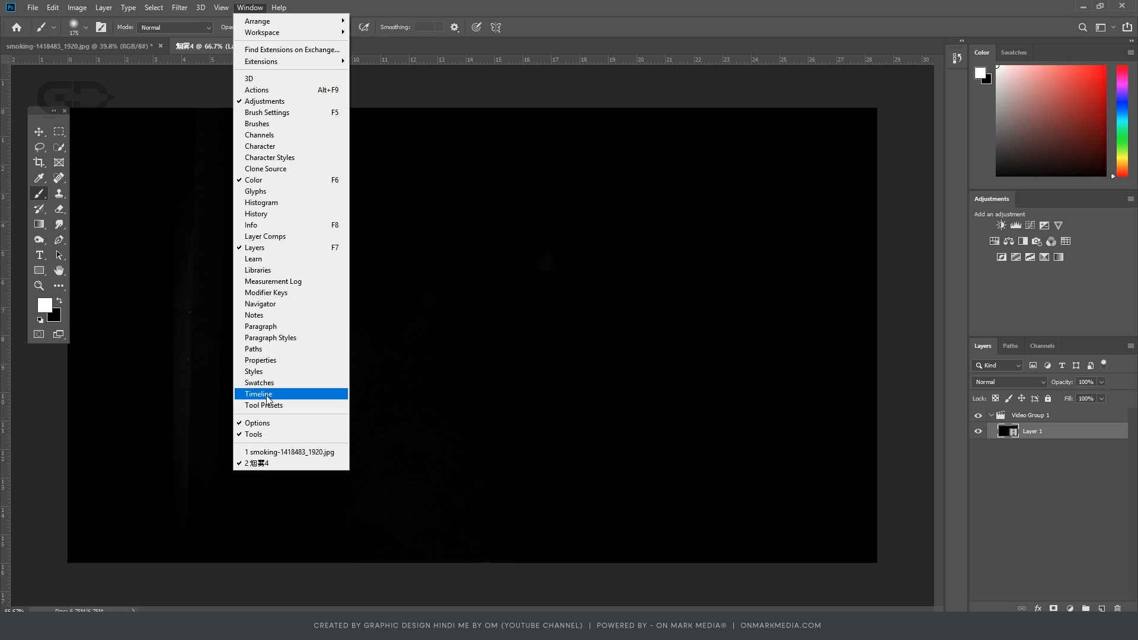
pyautogui.click(259, 394)
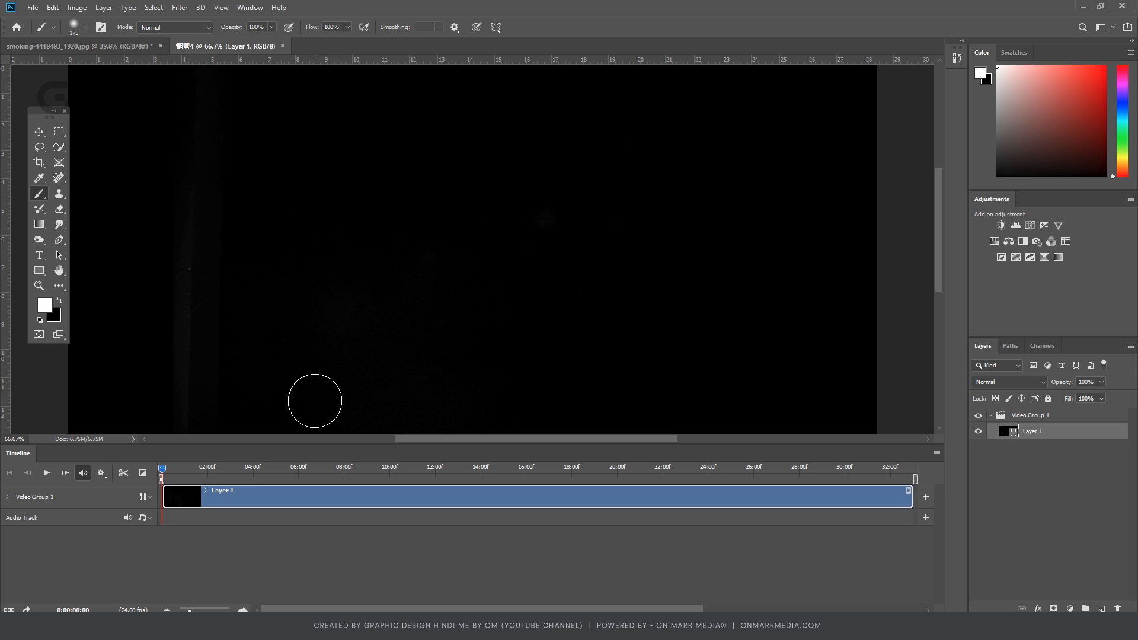
# - Play the smoke footage and look over the whole frame to see how the smoke moves
pyautogui.press('space')
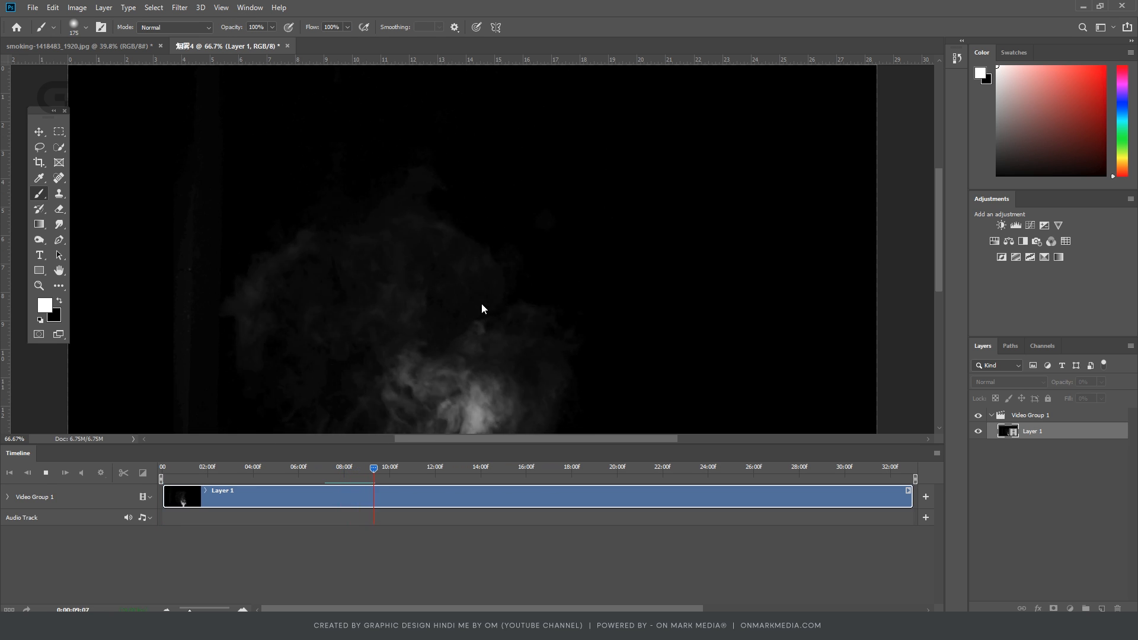
pyautogui.hscroll(3, 908, 310)
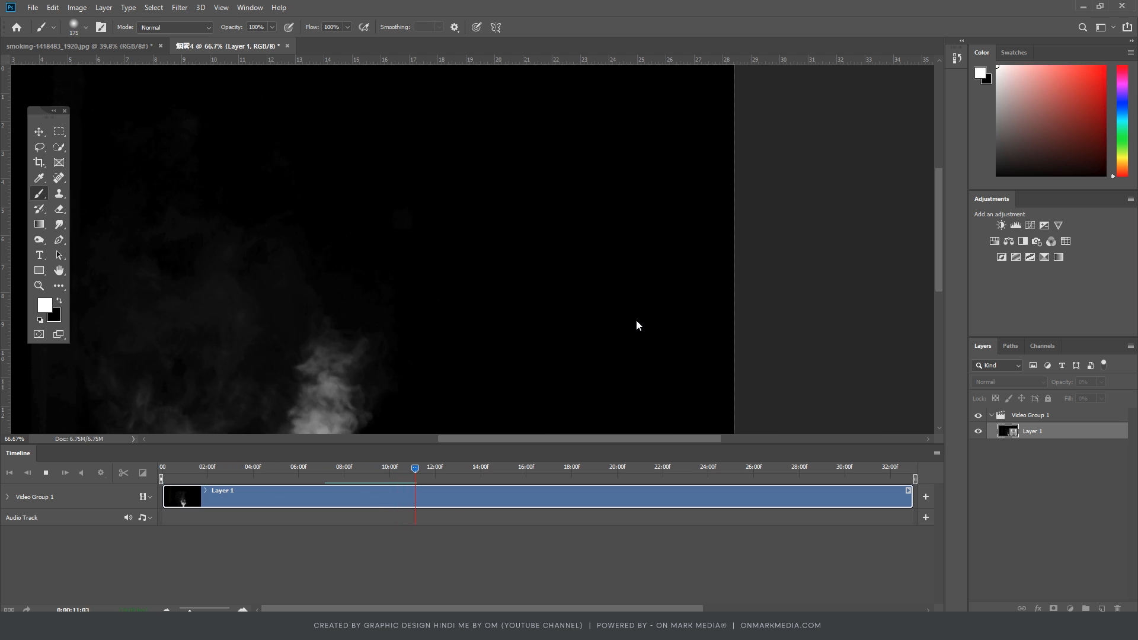
pyautogui.scroll(-2, 848, 334)
pyautogui.hscroll(1, 848, 334)
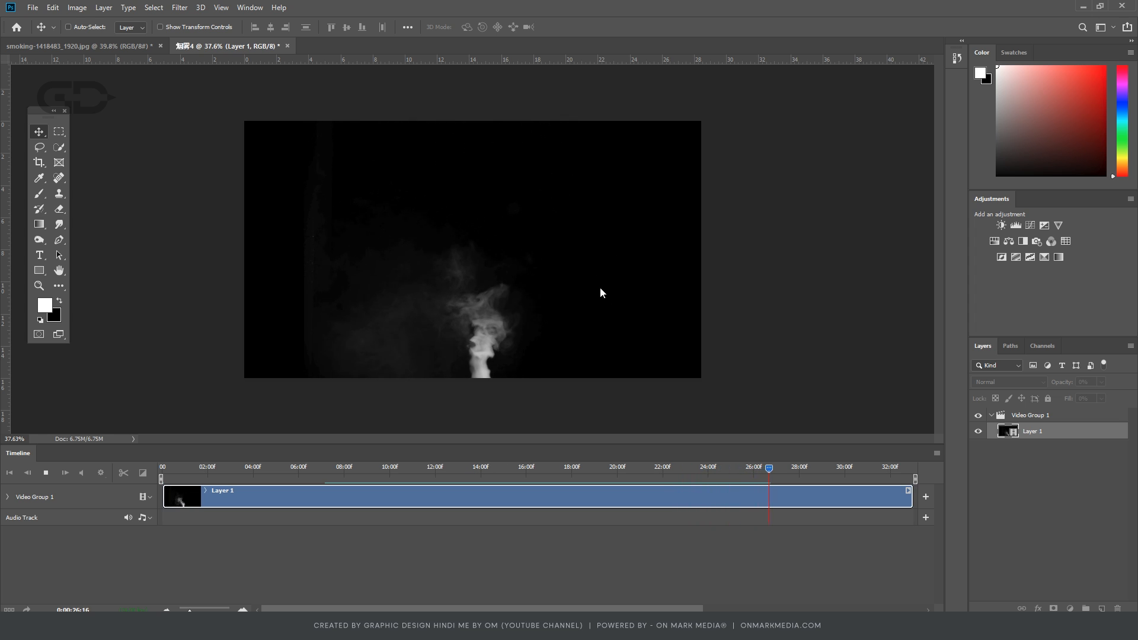
pyautogui.press('space')
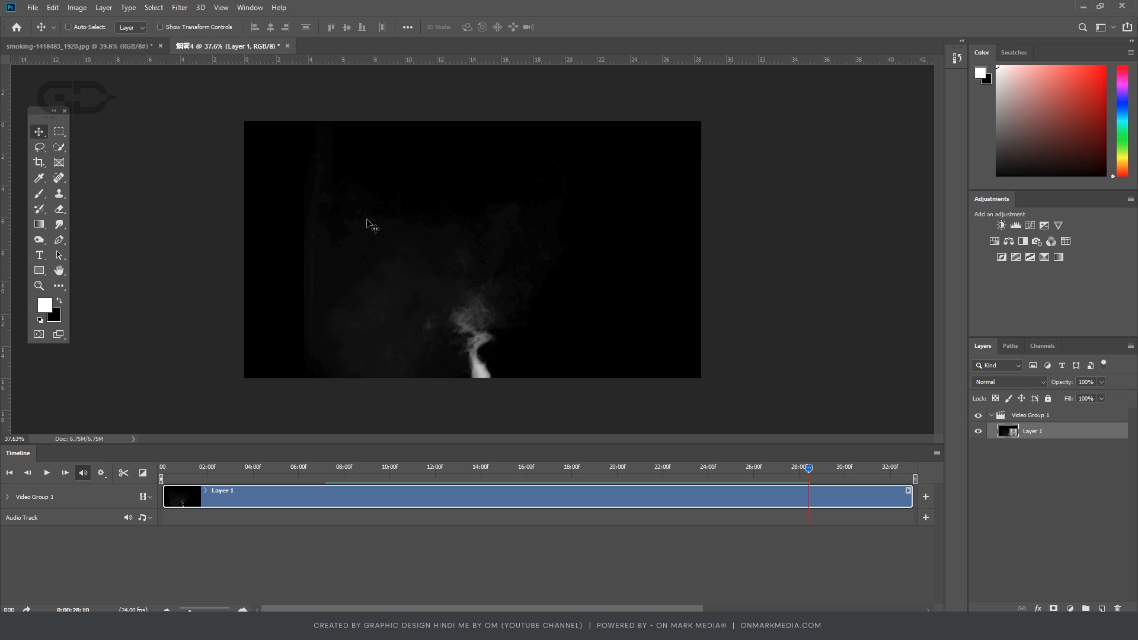
# - Copy the smoke video layer into the smoking-1418483_1920.jpg document, create a video timeline there and move the playhead to about 6 seconds
pyautogui.moveTo(373, 226); pyautogui.dragTo(583, 201)
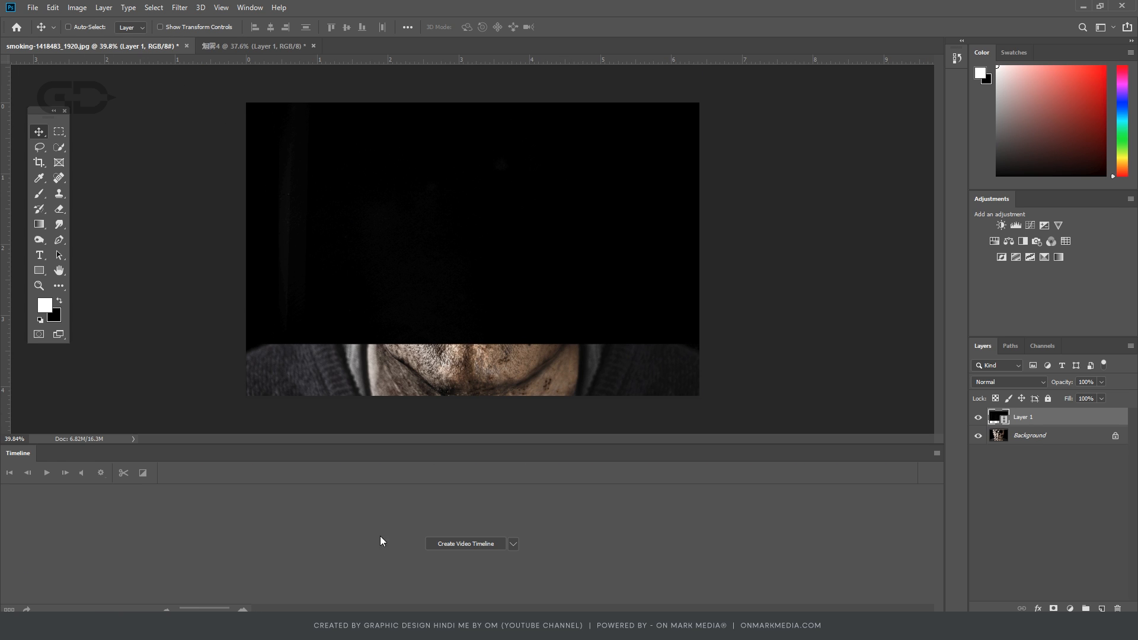
pyautogui.click(463, 545)
pyautogui.moveTo(260, 465); pyautogui.dragTo(301, 471)
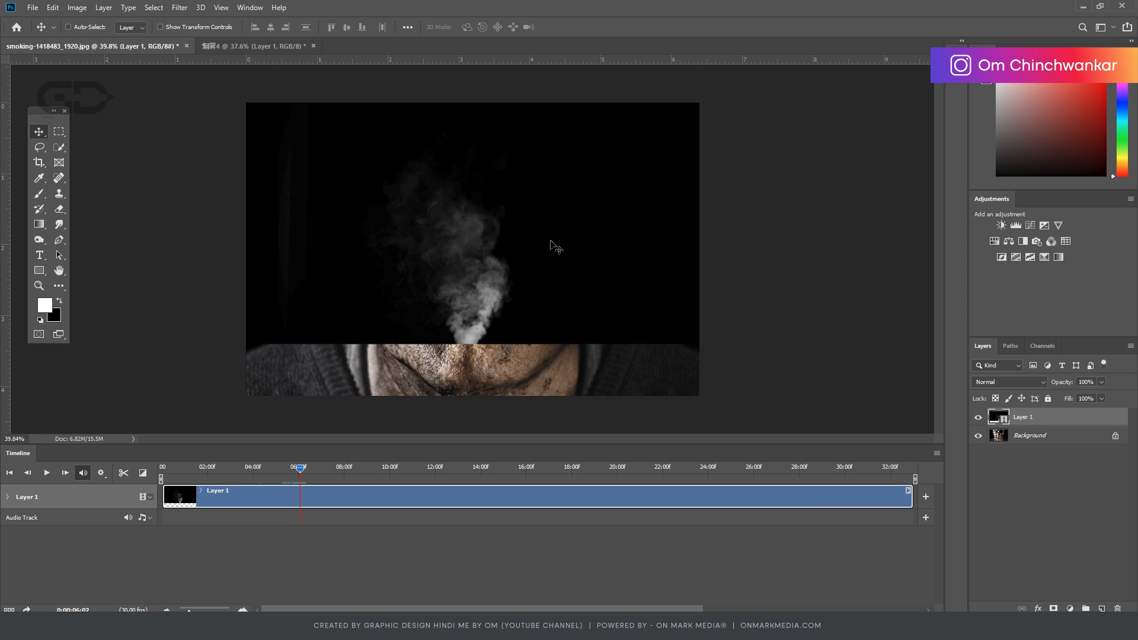
# - Set the smoke layer's blend mode to Screen and move the smoke's base onto the cigarette tip
pyautogui.click(995, 389)
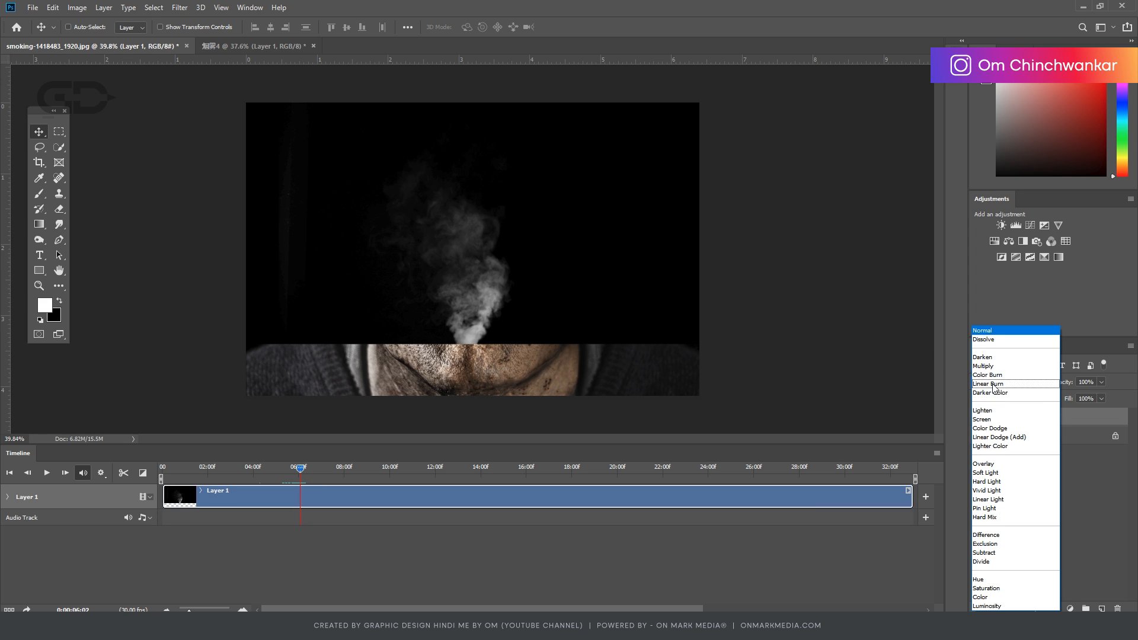
pyautogui.click(998, 420)
pyautogui.moveTo(497, 392); pyautogui.dragTo(560, 369)
# - Play the composite from about 8 seconds to check the smoke rising from the cigarette
pyautogui.click(349, 468)
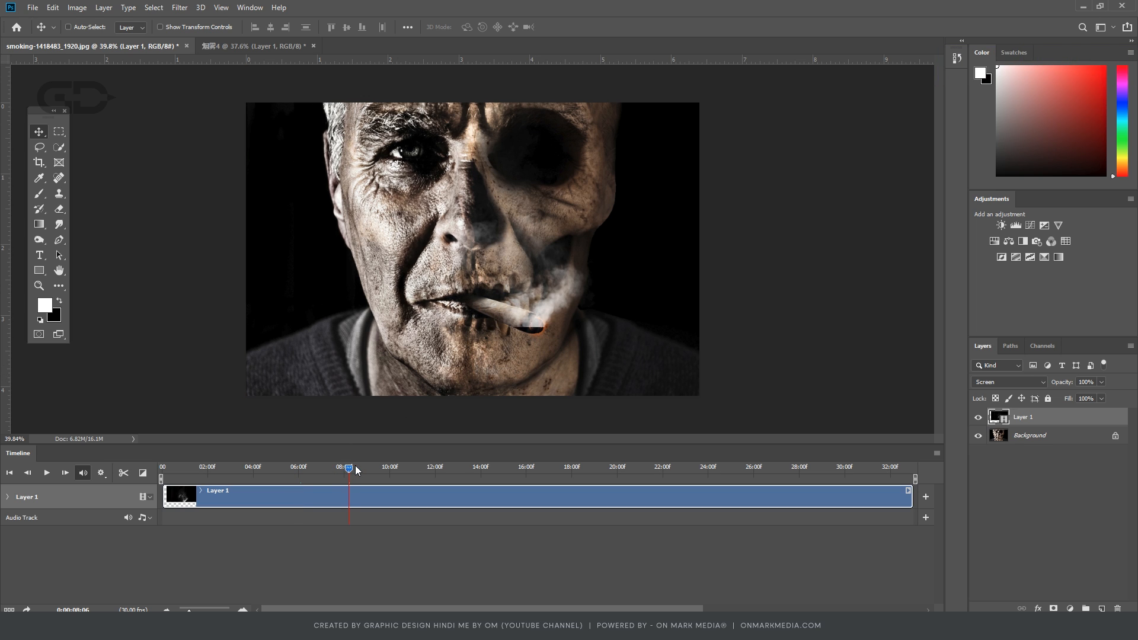
pyautogui.press('space')
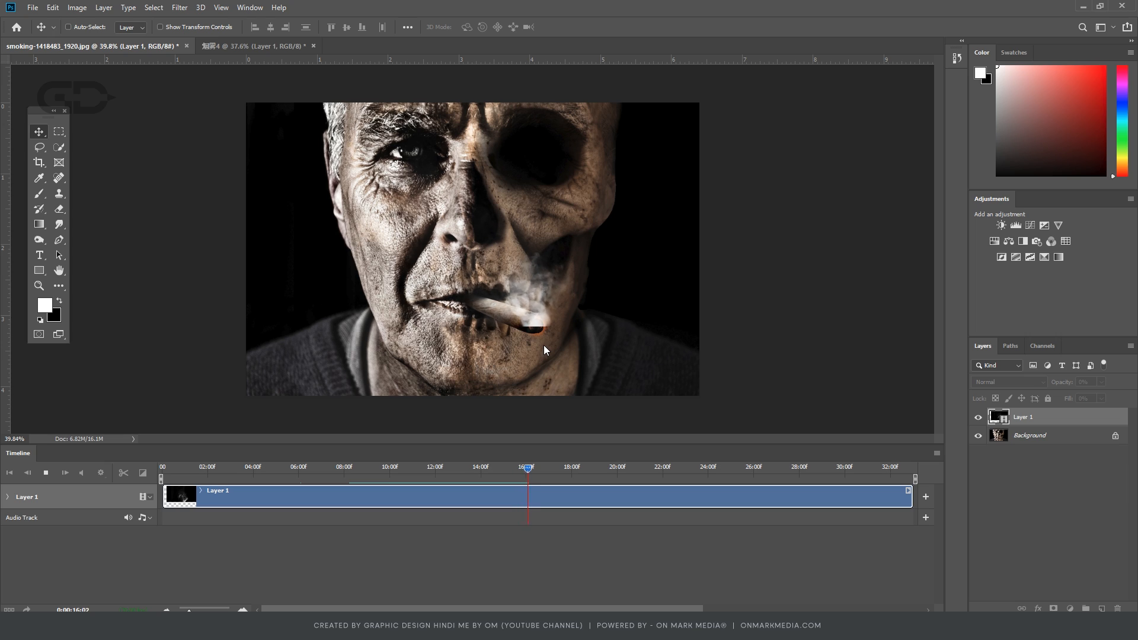
pyautogui.press('space')
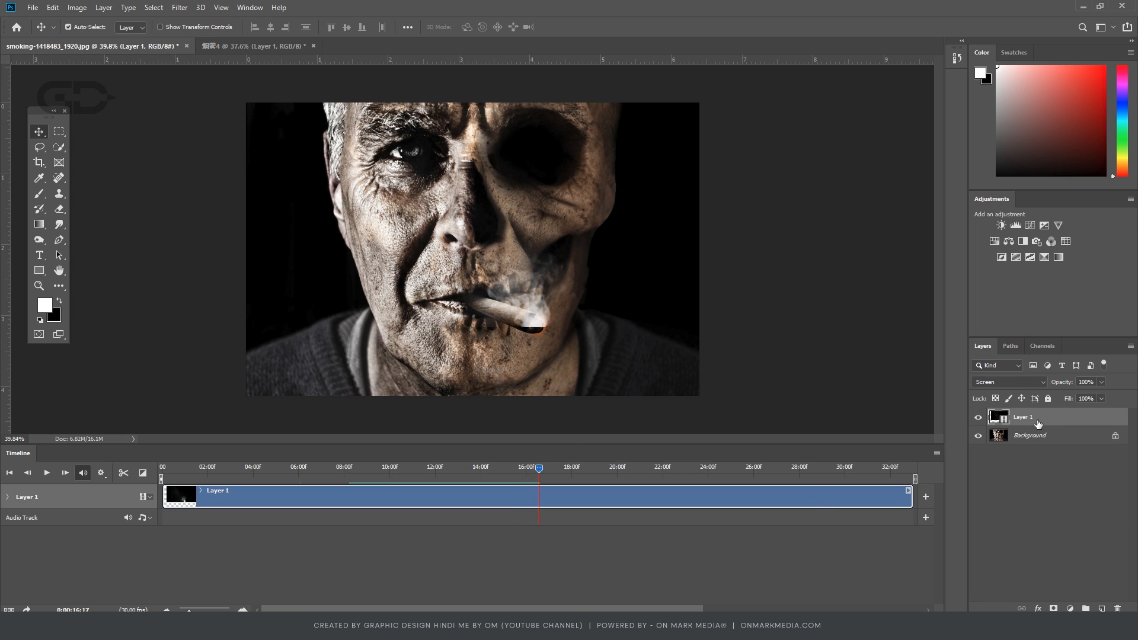
# - Scale the smoke layer proportionally to about 122% and reposition its base at the cigarette tip
pyautogui.hotkey('ctrl', 't')
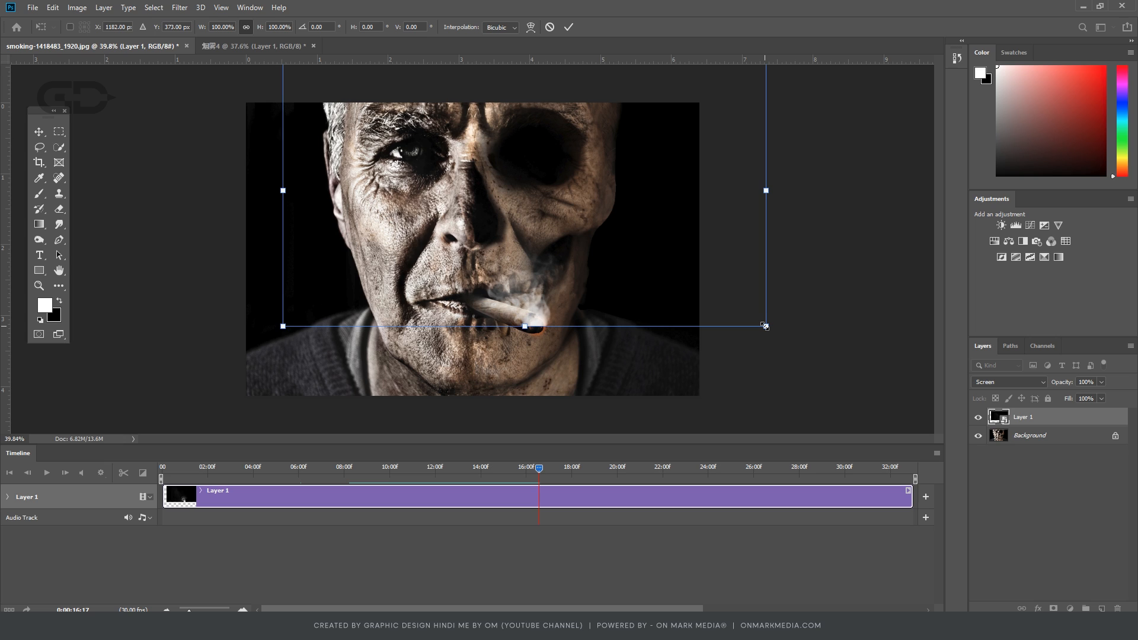
pyautogui.moveTo(765, 326); pyautogui.dragTo(876, 386)
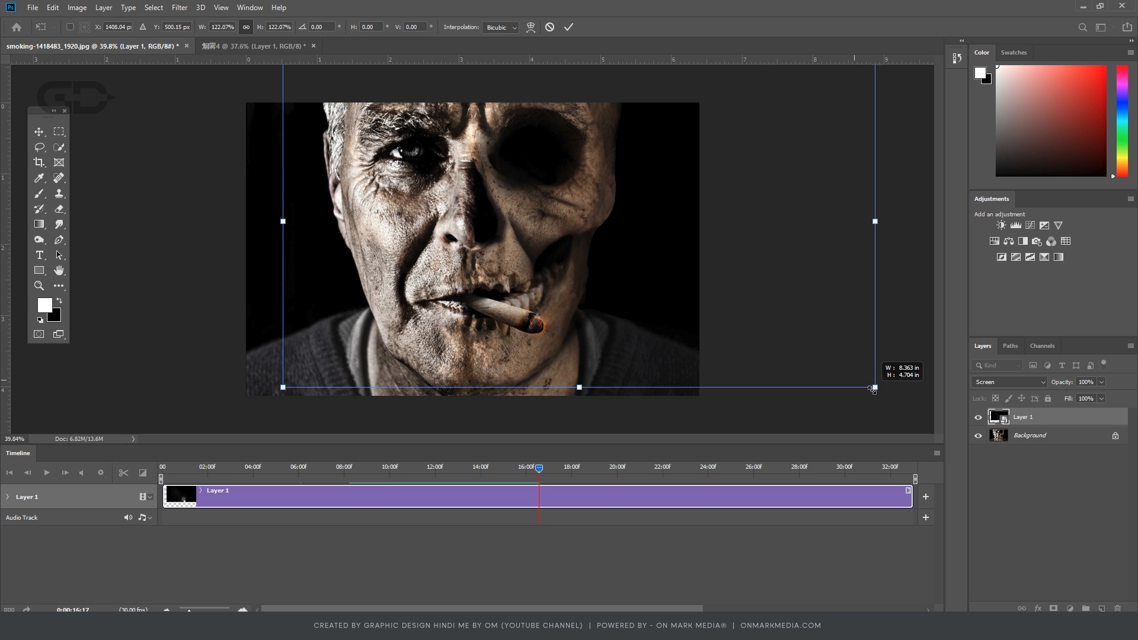
pyautogui.moveTo(817, 360); pyautogui.dragTo(768, 306)
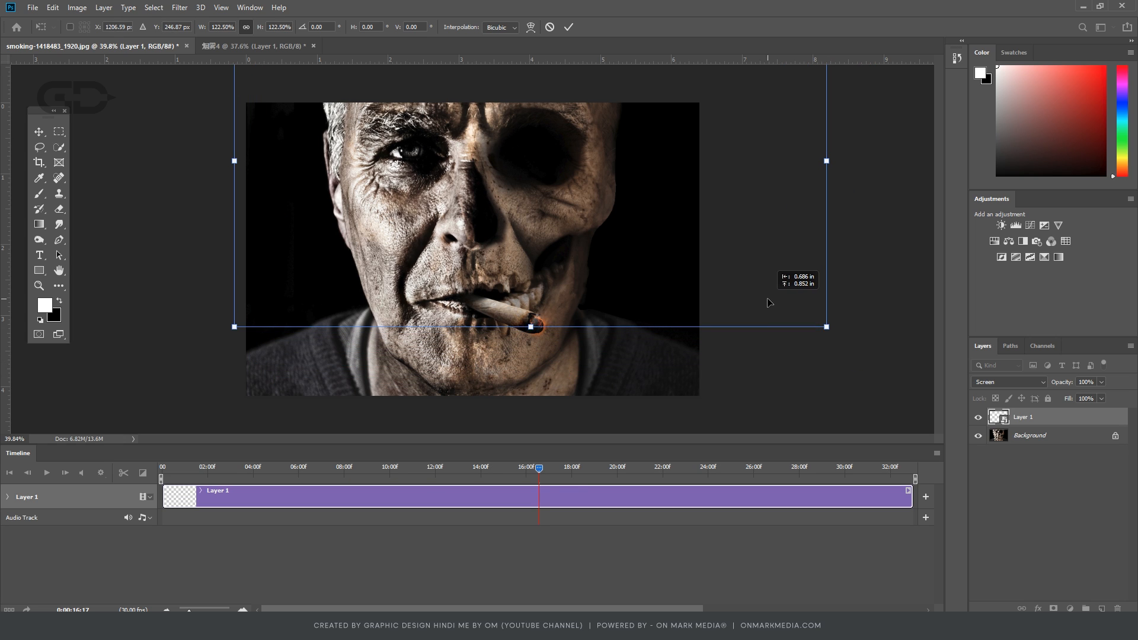
pyautogui.press('Return')
# - Preview the resized smoke and enlarge the smoke layer further with Free Transform, keeping its base at the cigarette tip
pyautogui.press('space')
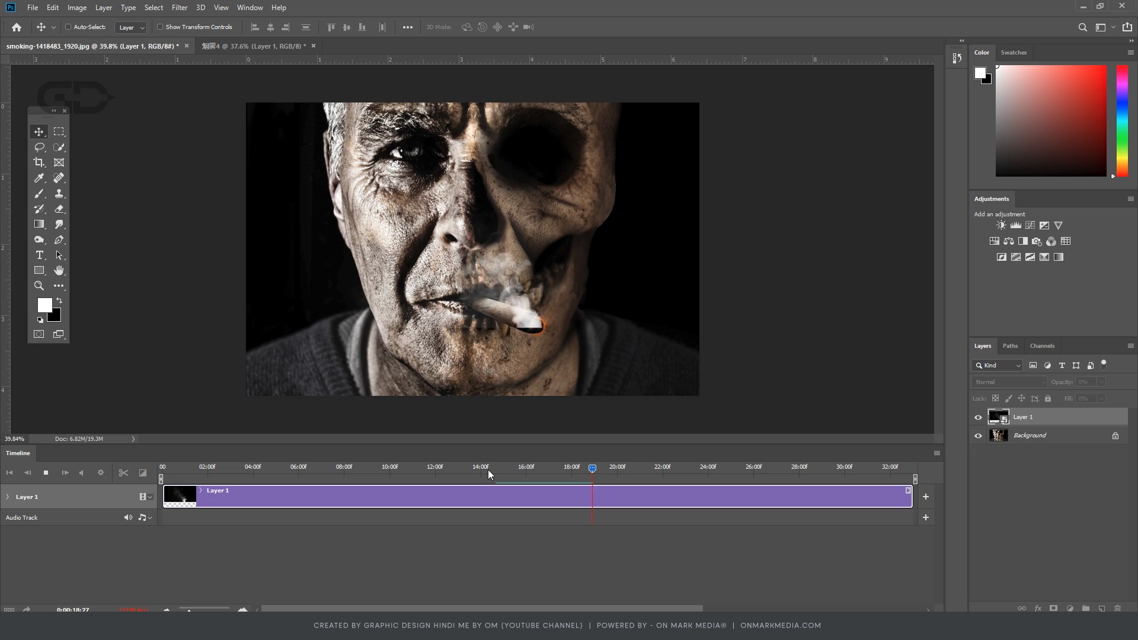
pyautogui.press('space')
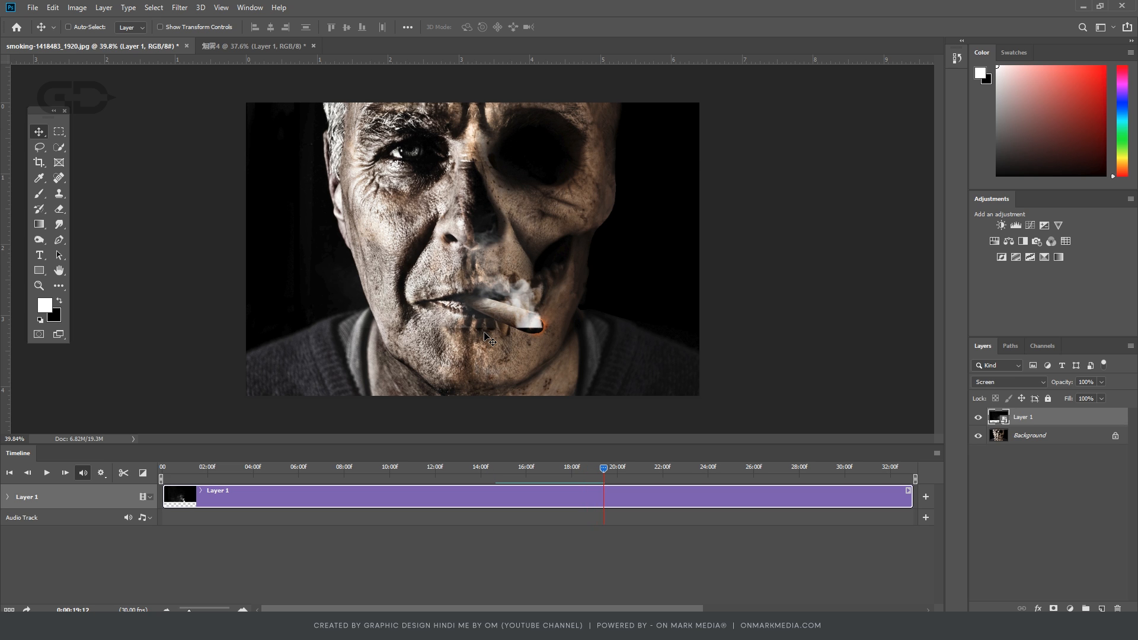
pyautogui.hotkey('ctrl', 't')
pyautogui.moveTo(815, 327); pyautogui.dragTo(711, 243)
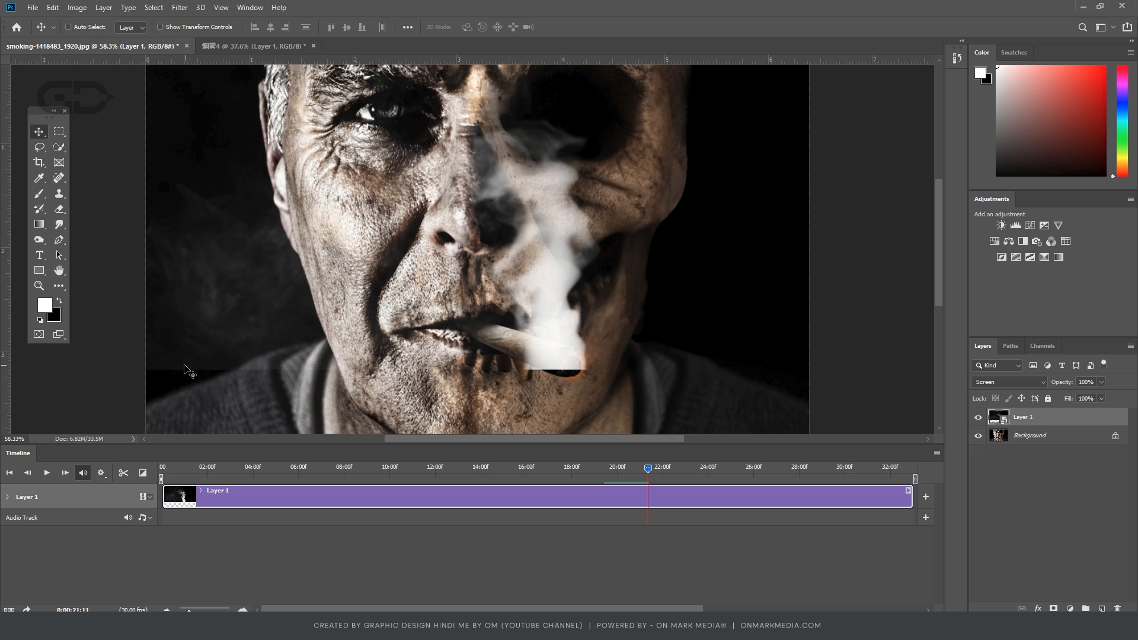
# - Add a layer mask to the smoke layer and paint black on it along the smoke's hard lower edge
pyautogui.scroll(-2, 544, 305)
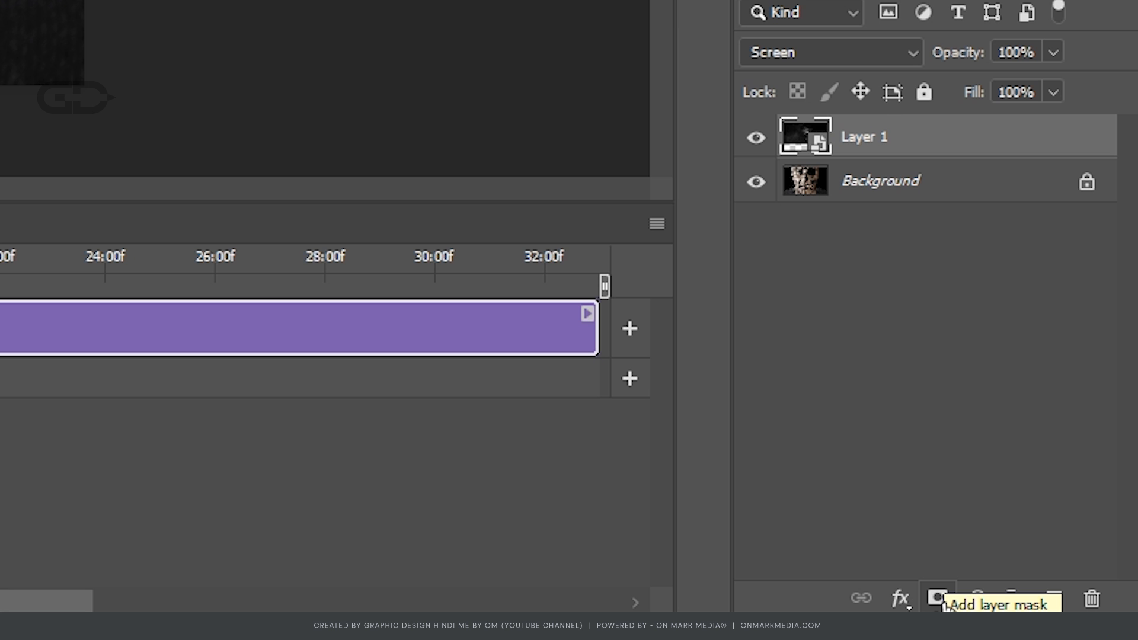
pyautogui.click(943, 600)
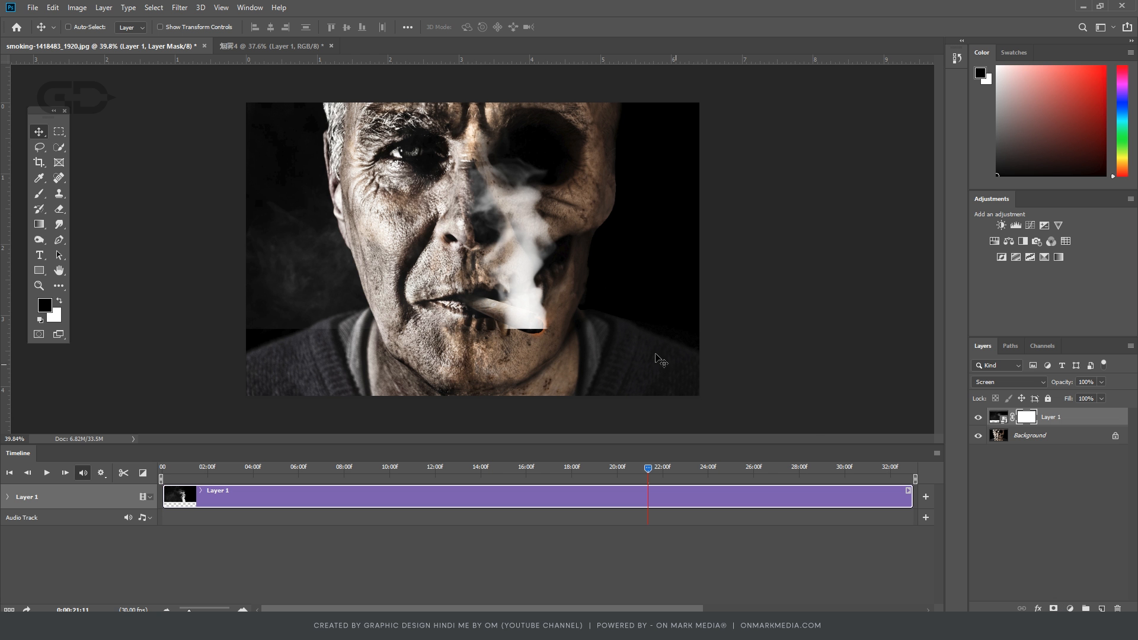
pyautogui.click(38, 195)
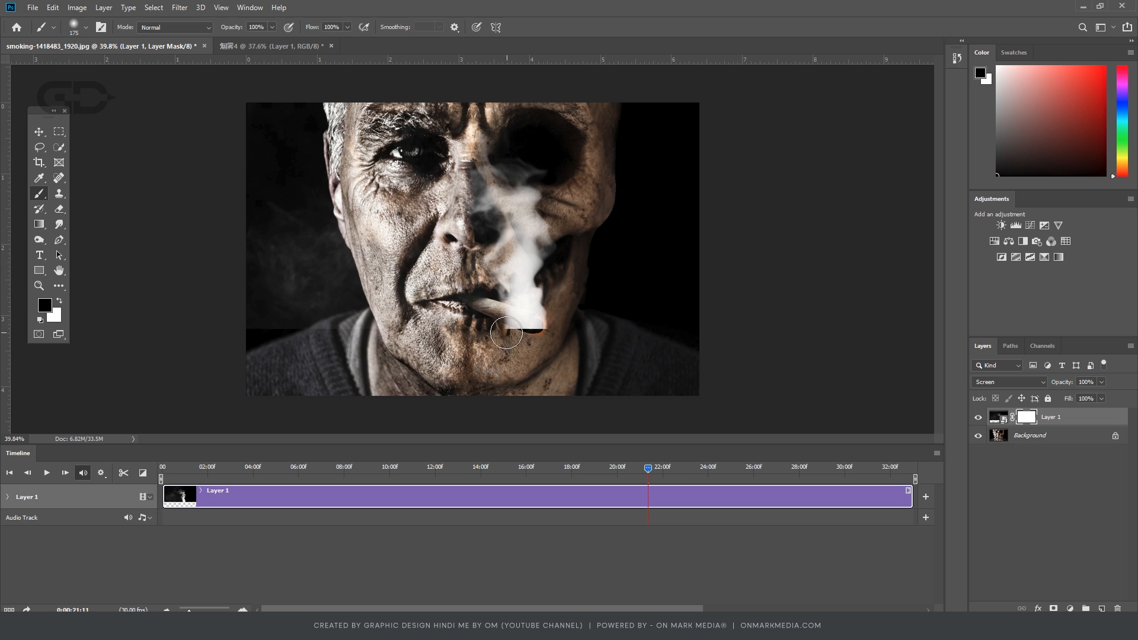
pyautogui.moveTo(519, 338); pyautogui.dragTo(499, 333)
pyautogui.moveTo(329, 326)
pyautogui.mouseDown()
pyautogui.moveTo(226, 328)
pyautogui.moveTo(304, 329)
pyautogui.mouseUp()
# - Play the masked smoke from about 15 seconds onward to check its blending and looping over the portrait
pyautogui.click(503, 469)
pyautogui.press('space')
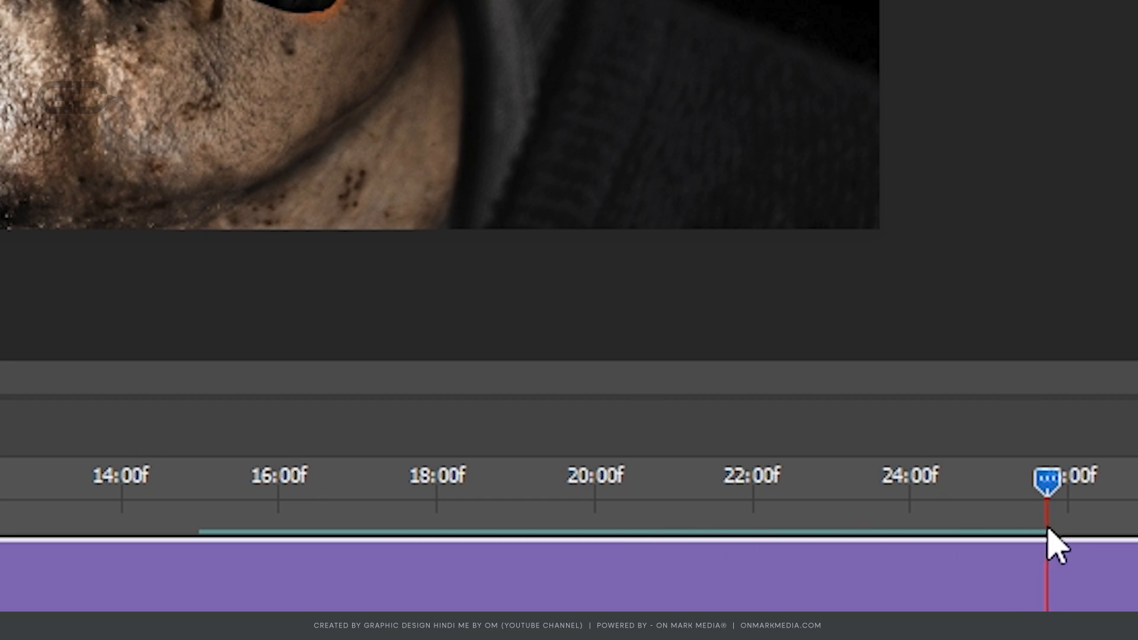
pyautogui.click(217, 486)
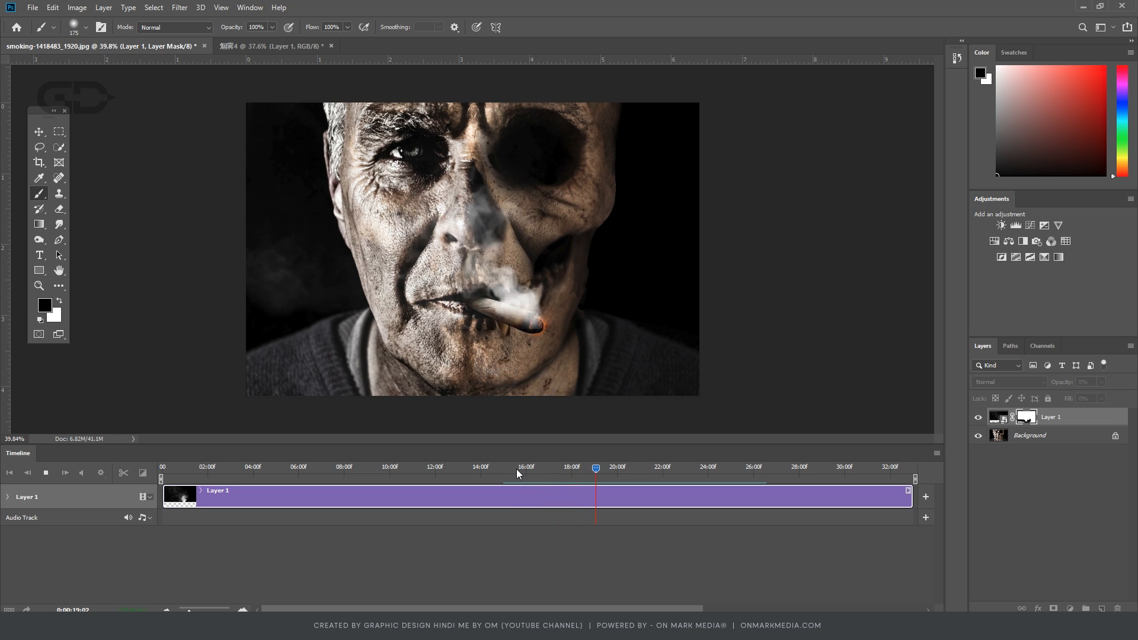
pyautogui.click(524, 468)
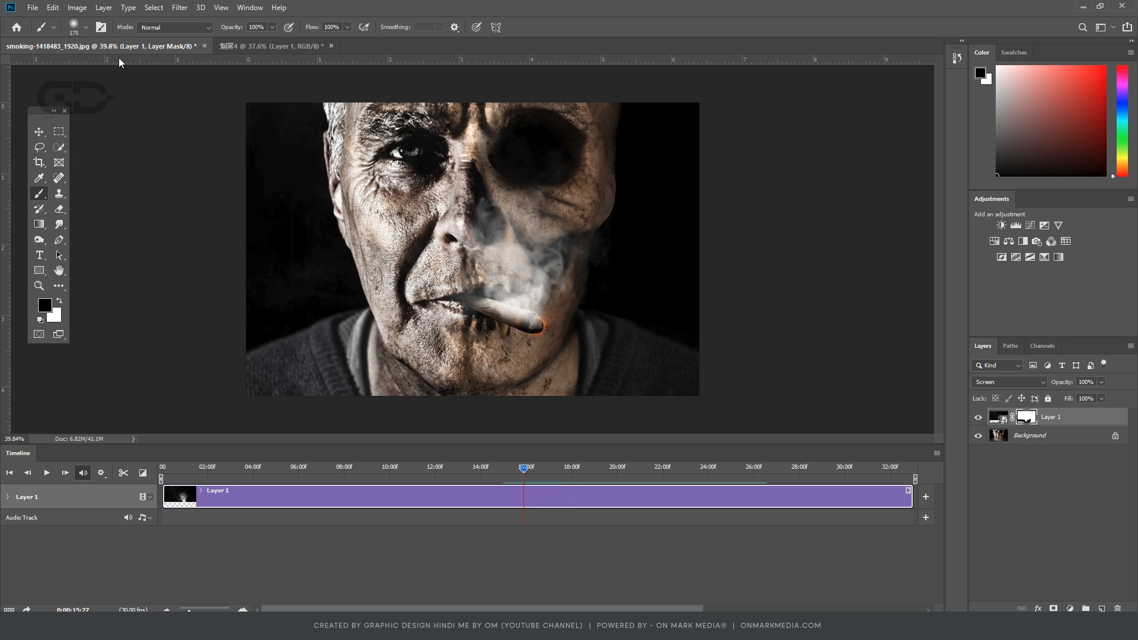
pyautogui.click(246, 46)
pyautogui.rightClick(312, 490)
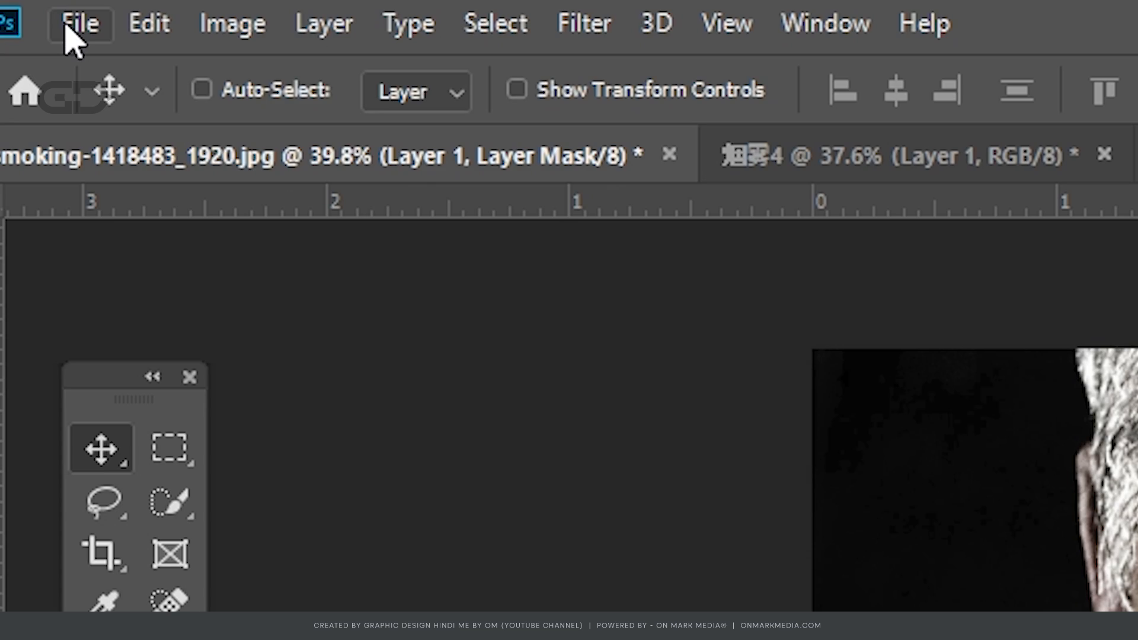
# - Open Save for Web (Legacy) to export the smoke composite as a GIF
pyautogui.click(28, 8)
pyautogui.moveTo(290, 577)
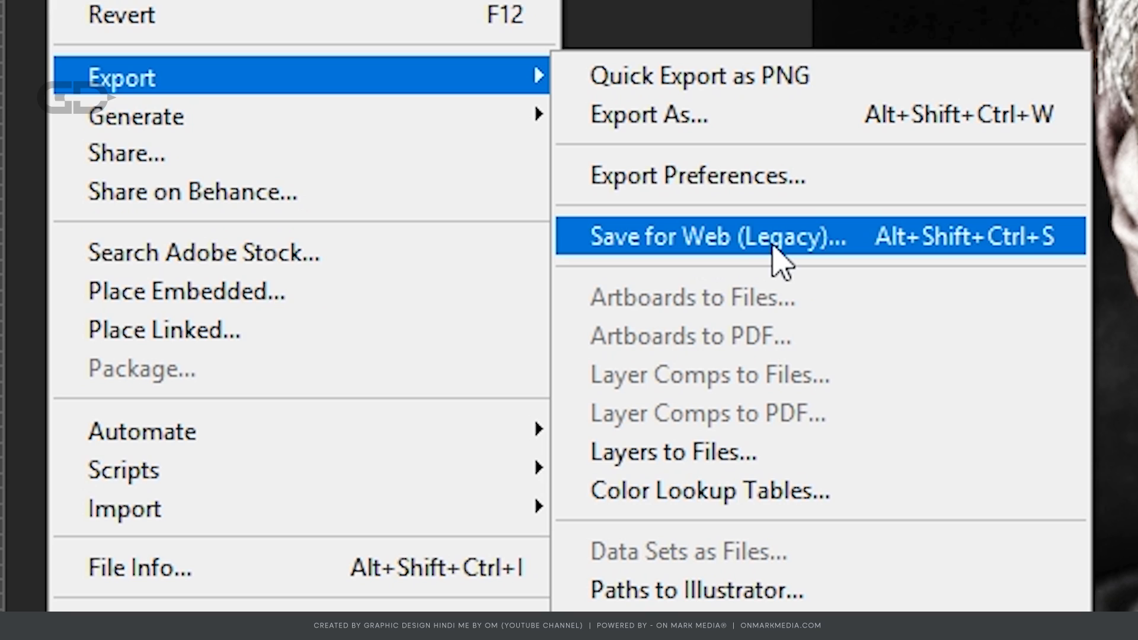
pyautogui.click(772, 246)
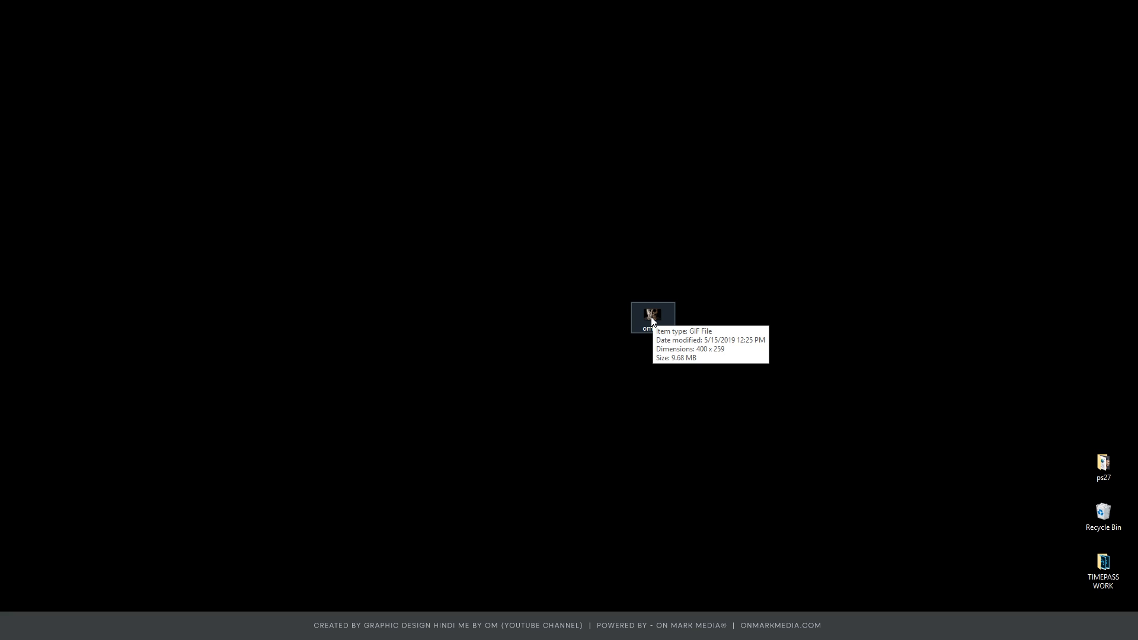
# - Open the exported om.gif from the desktop in Photos to view the animation
pyautogui.doubleClick(651, 321)
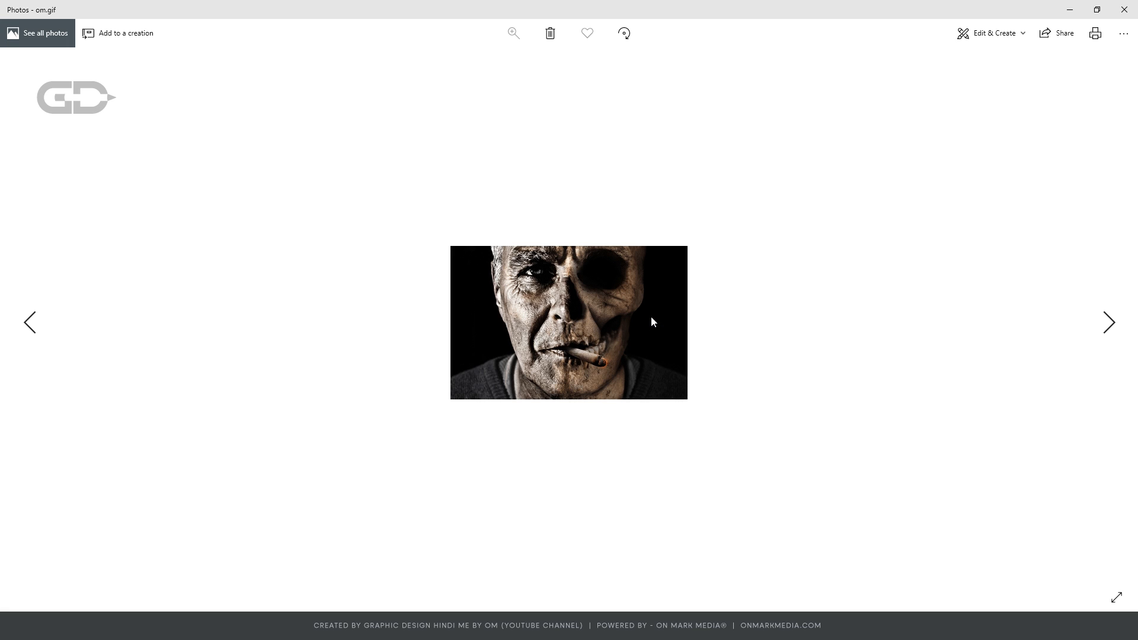